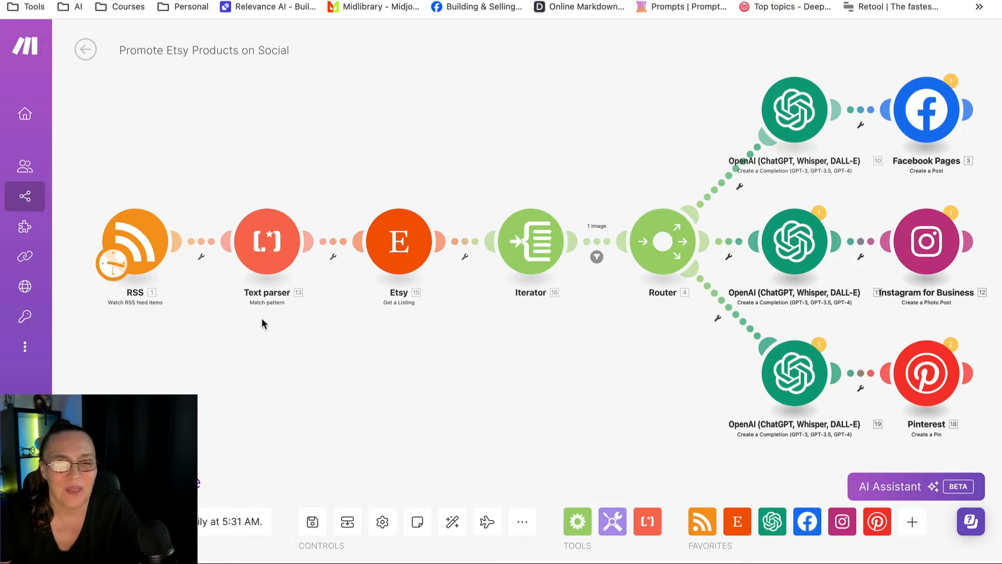
Review the RSS module's feed settings, and the Text parser's match pattern, options and source text
click(134, 250)
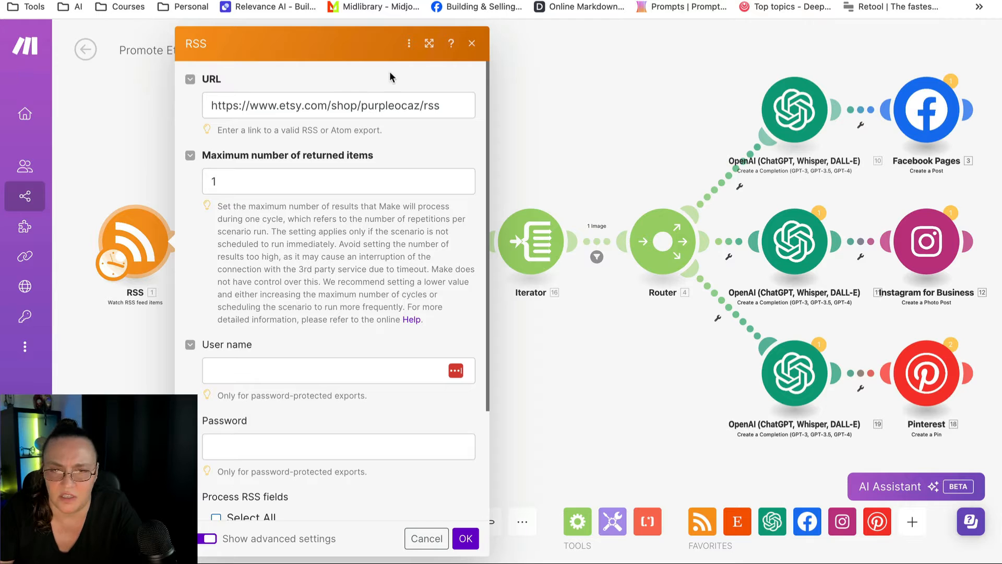
click(473, 46)
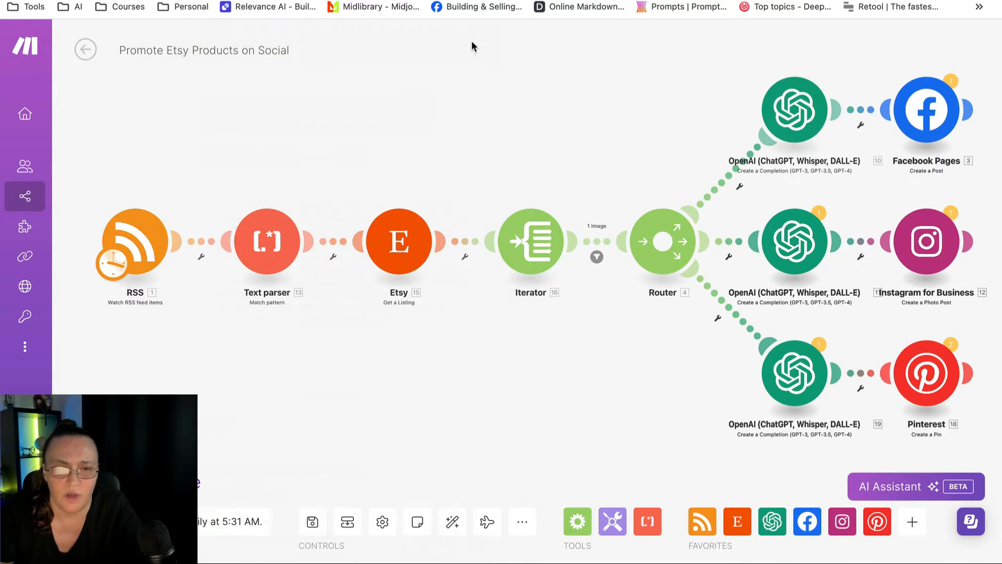
click(277, 241)
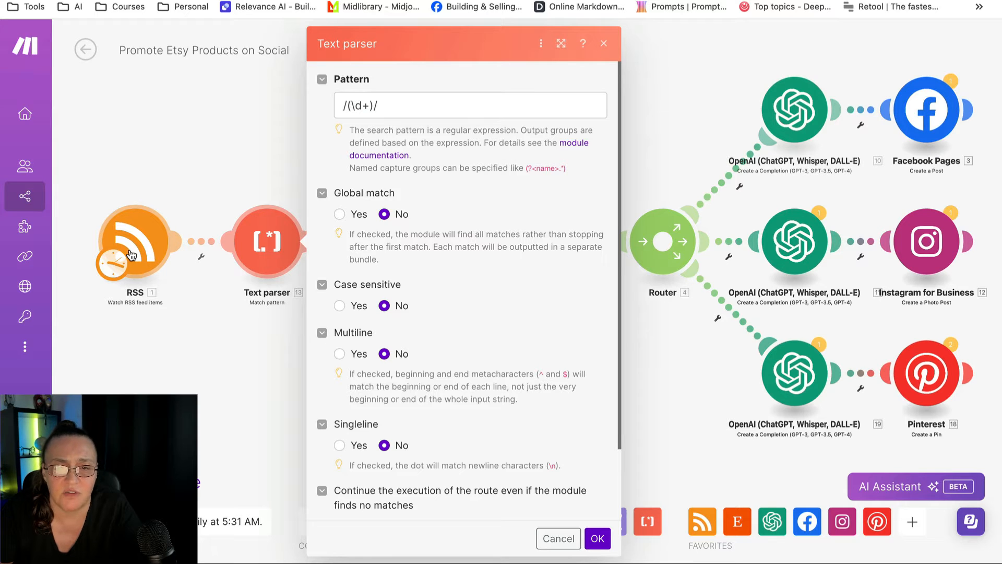
scroll(396, 268, down, 3)
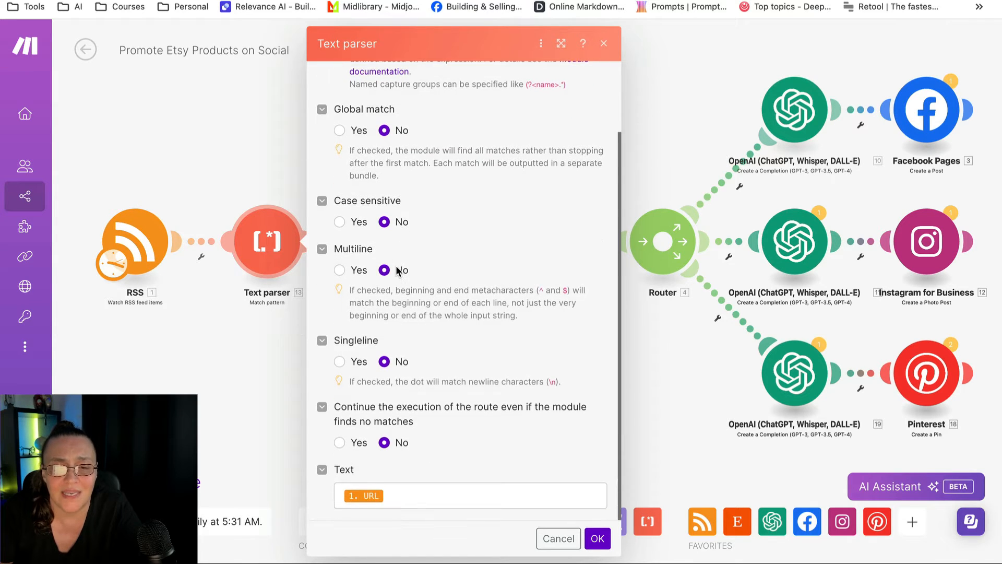
scroll(397, 267, up, 3)
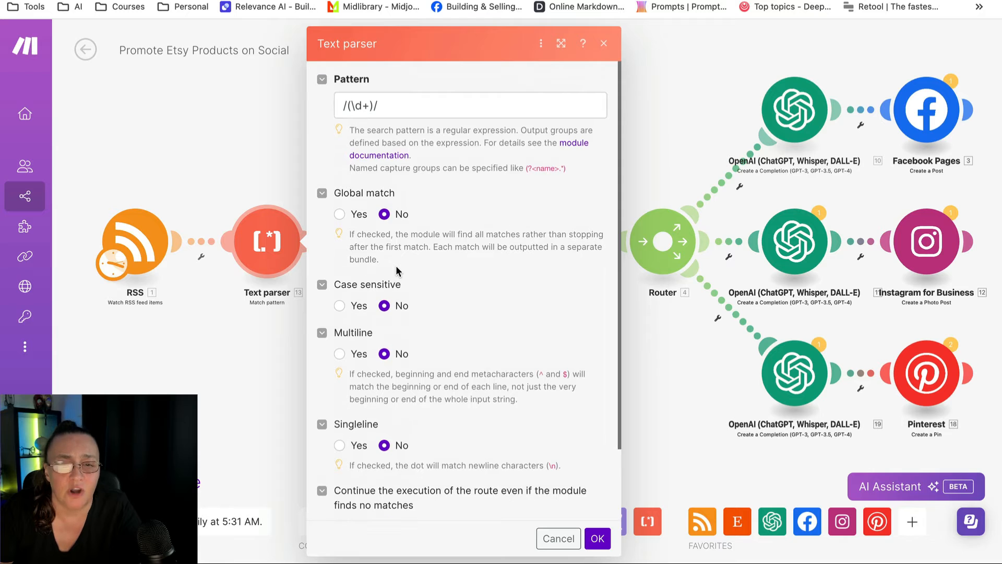
scroll(364, 287, down, 3)
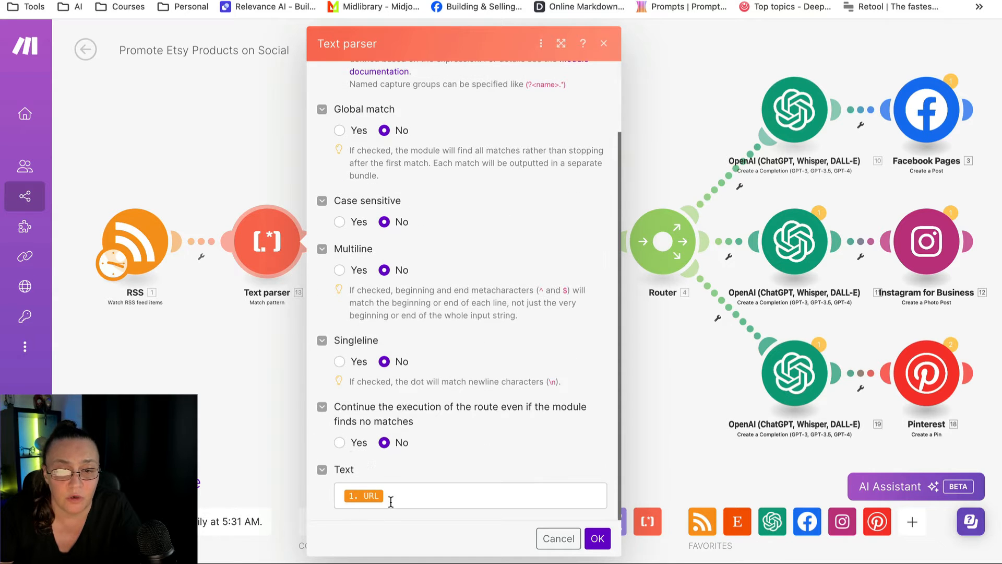
click(638, 68)
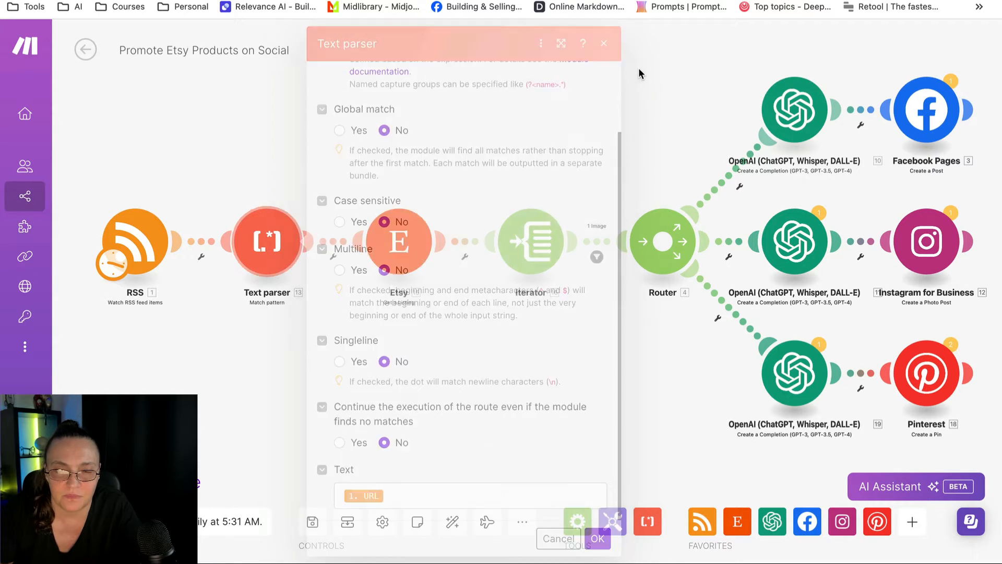
Check the Etsy module's connection and Listing ID mapping, and the Iterator's source array
click(399, 244)
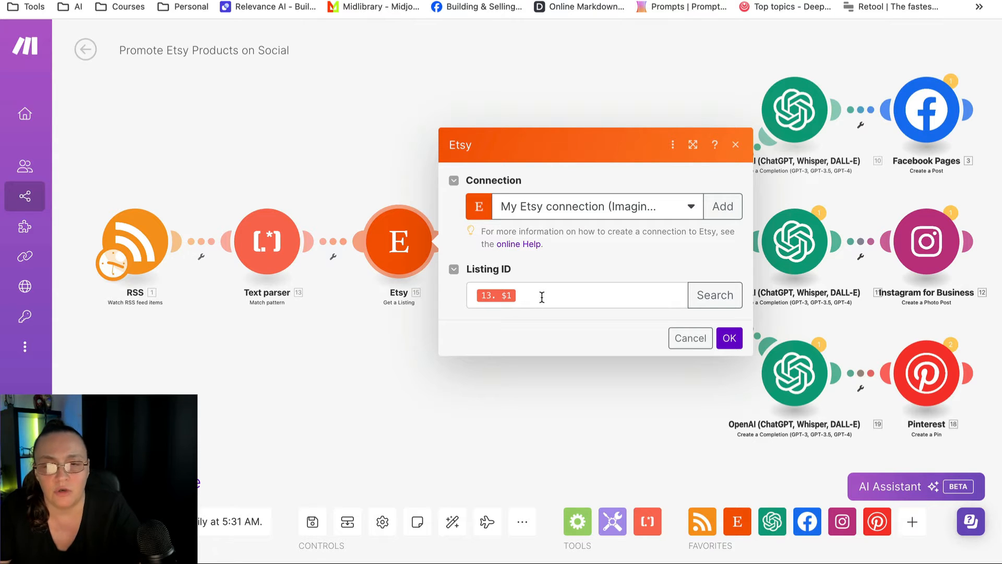
click(737, 146)
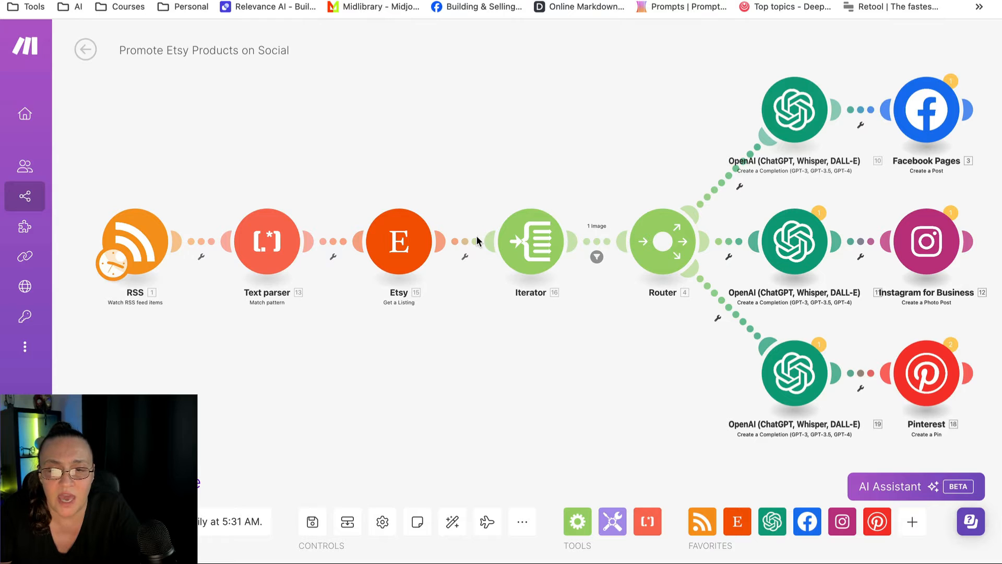
click(540, 233)
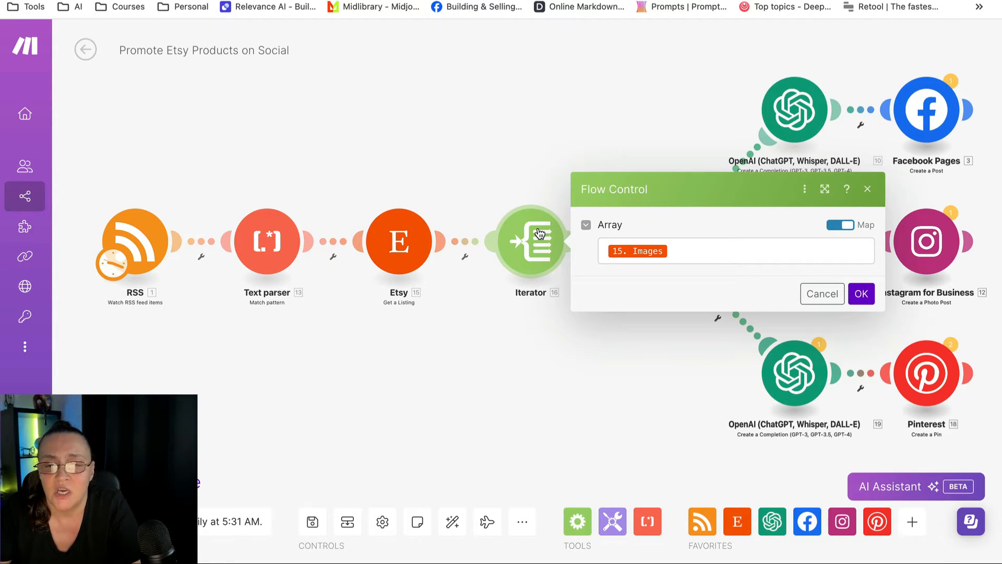
click(605, 340)
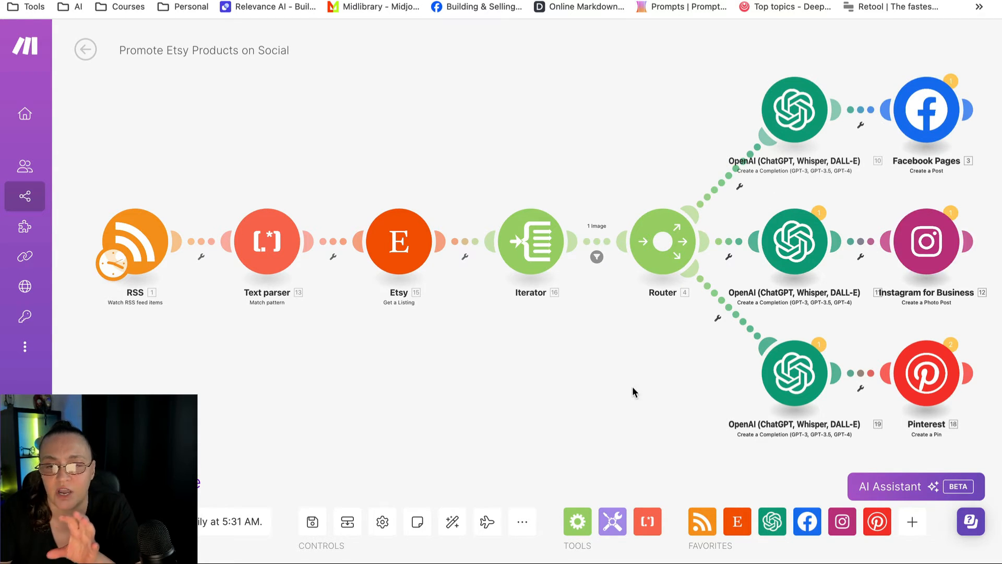
Review the model and prompt message in the OpenAI modules feeding Facebook Pages, Instagram for Business and Pinterest
click(792, 106)
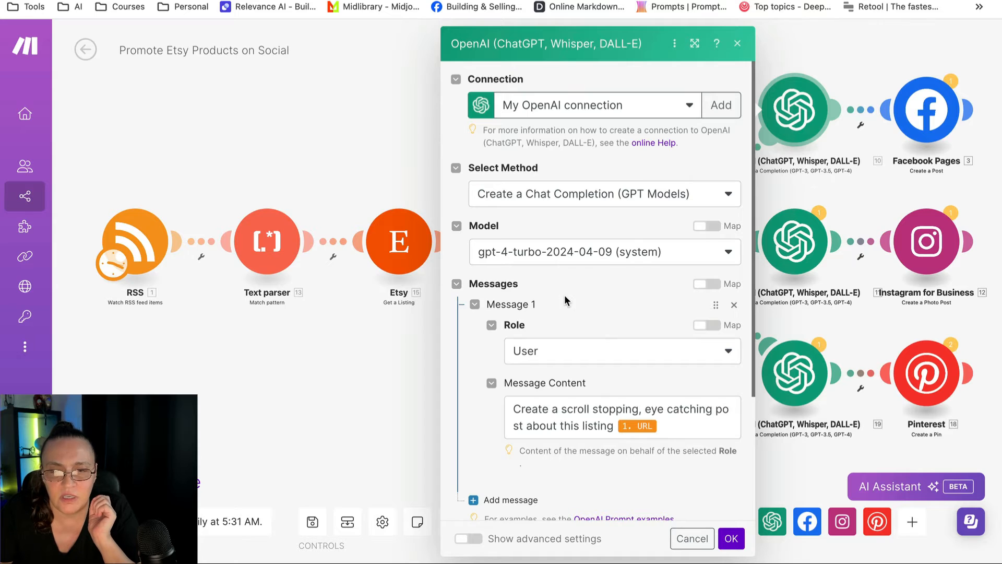
scroll(566, 292, down, 1)
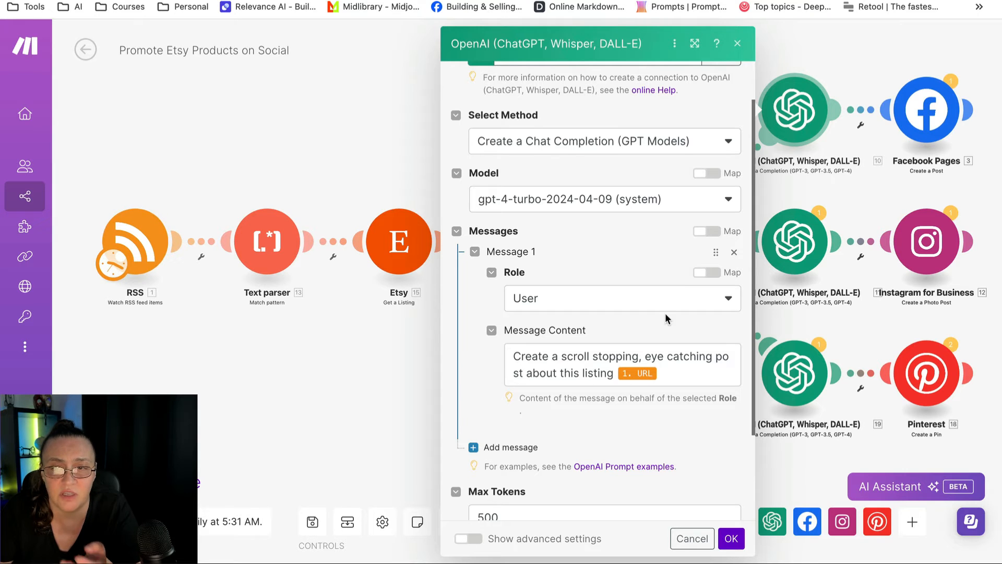
click(731, 50)
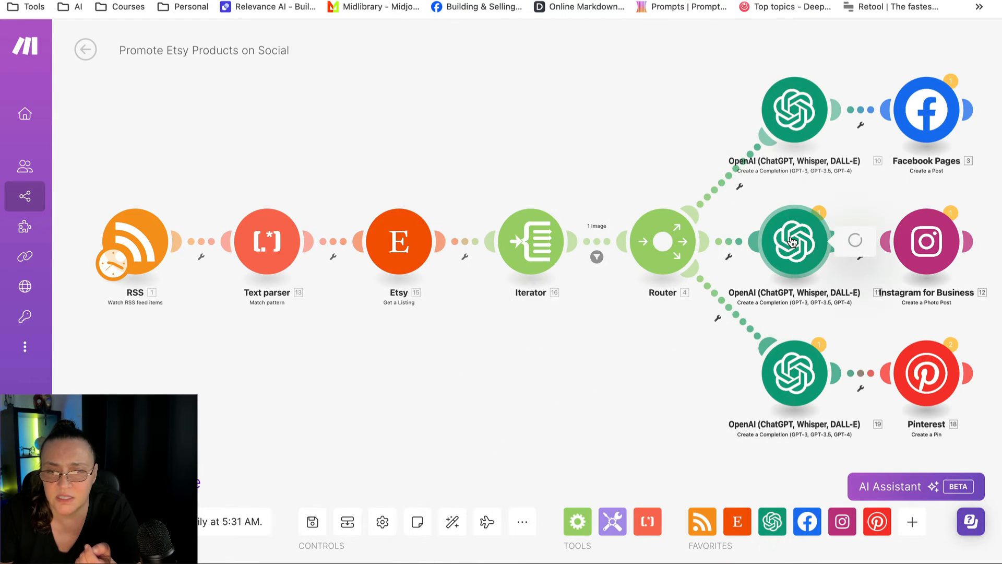
click(795, 241)
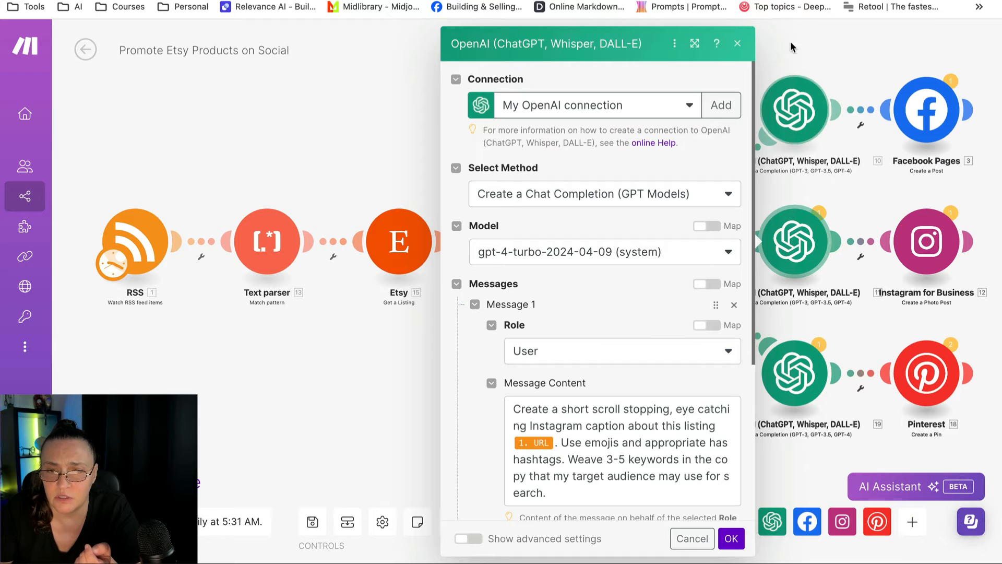
click(808, 51)
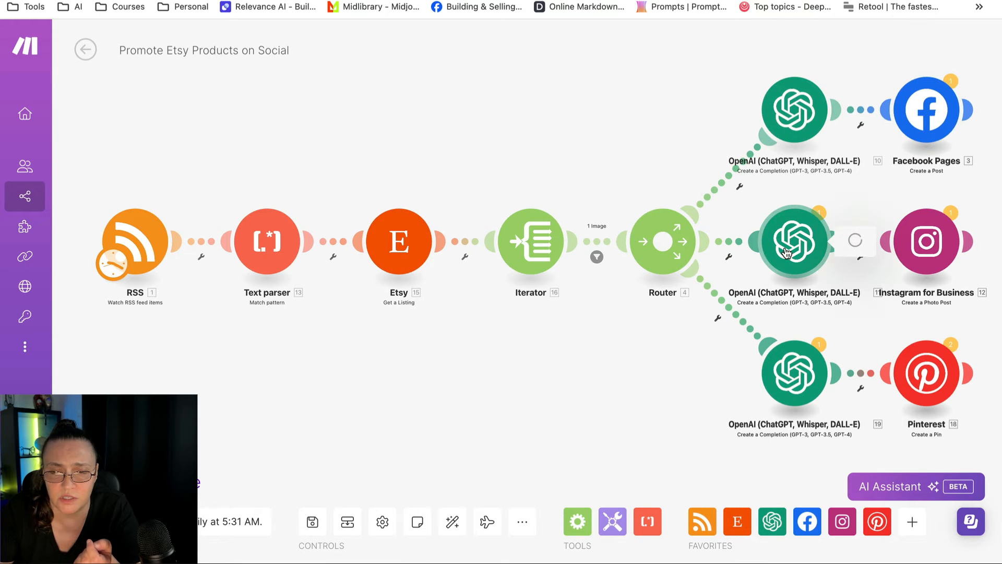
click(783, 256)
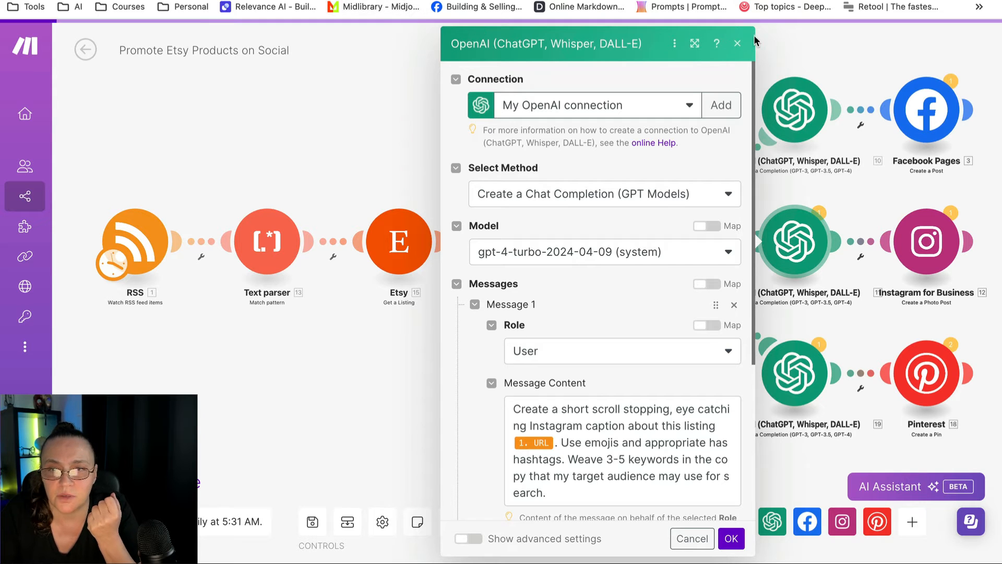
click(738, 43)
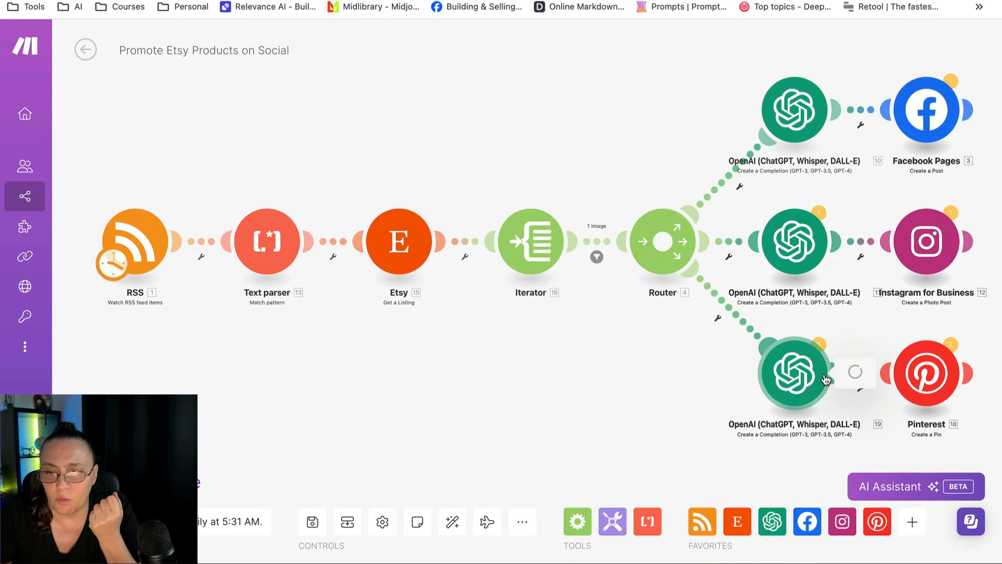
click(795, 372)
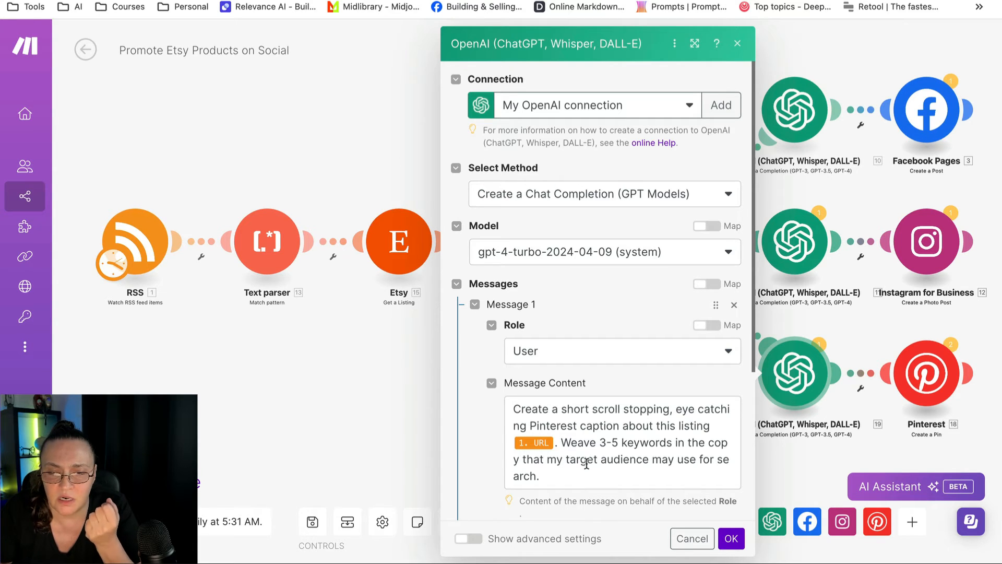
click(737, 45)
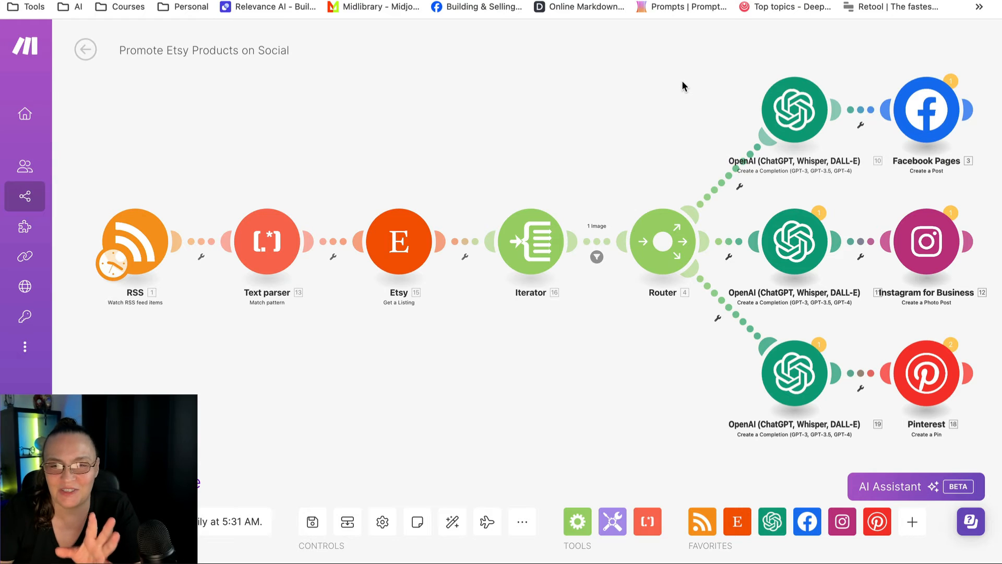
Recheck the RSS module's settings and run the Promote Etsy Products on Social scenario once
click(140, 254)
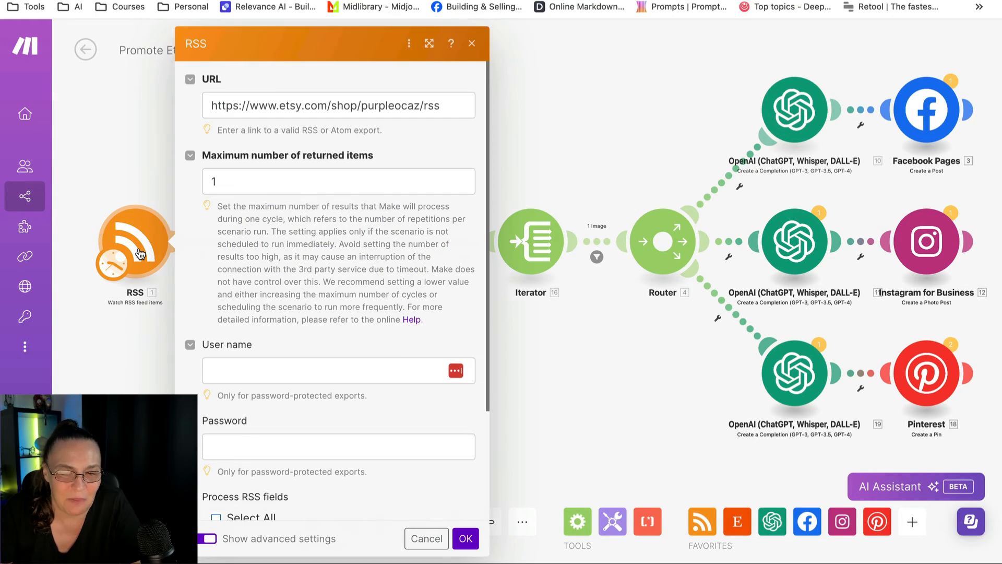
click(108, 362)
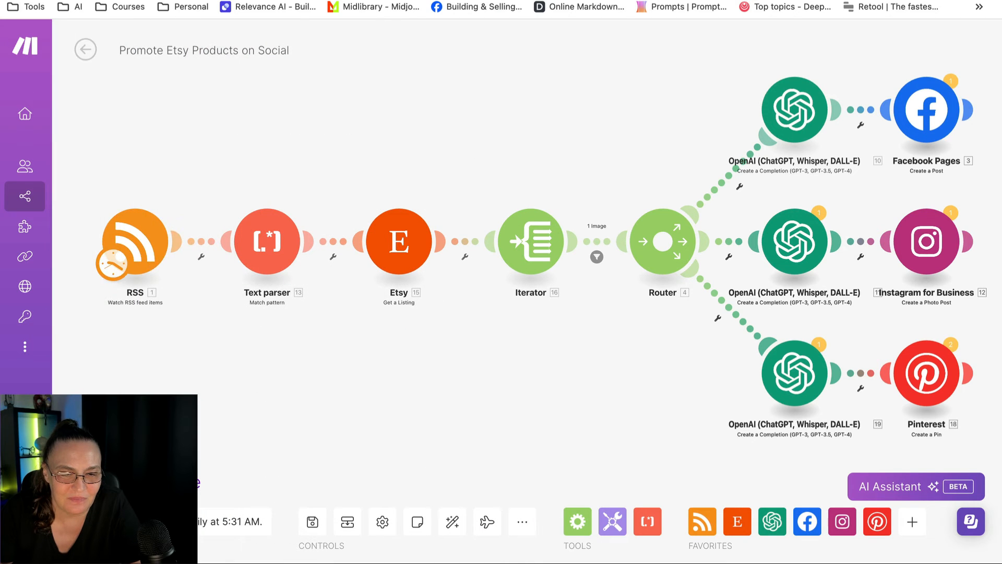
click(96, 481)
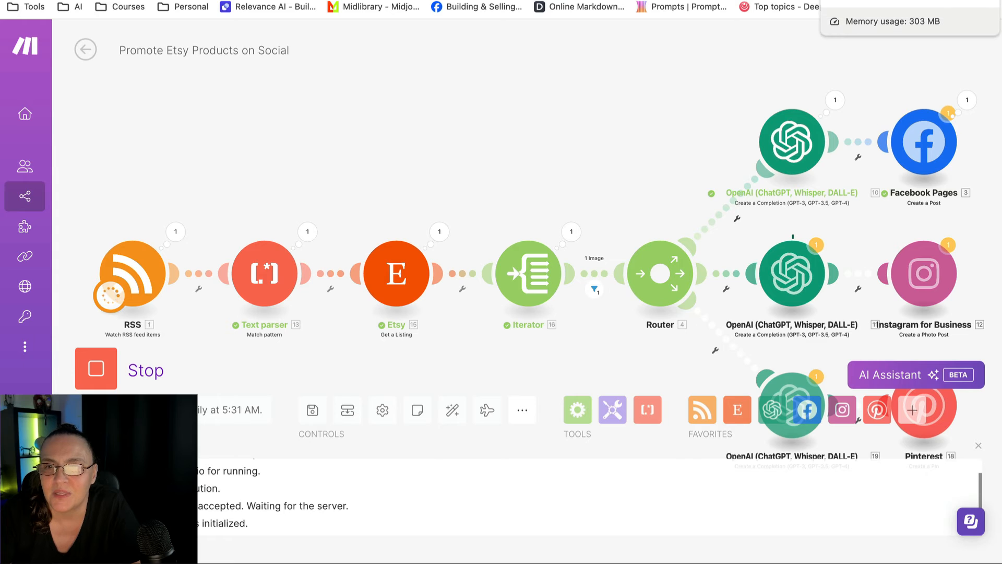
Switch to Facebook, open the managed Luggage & Laptop page and read its newest post in full, and return to Make
key(ctrl+Tab)
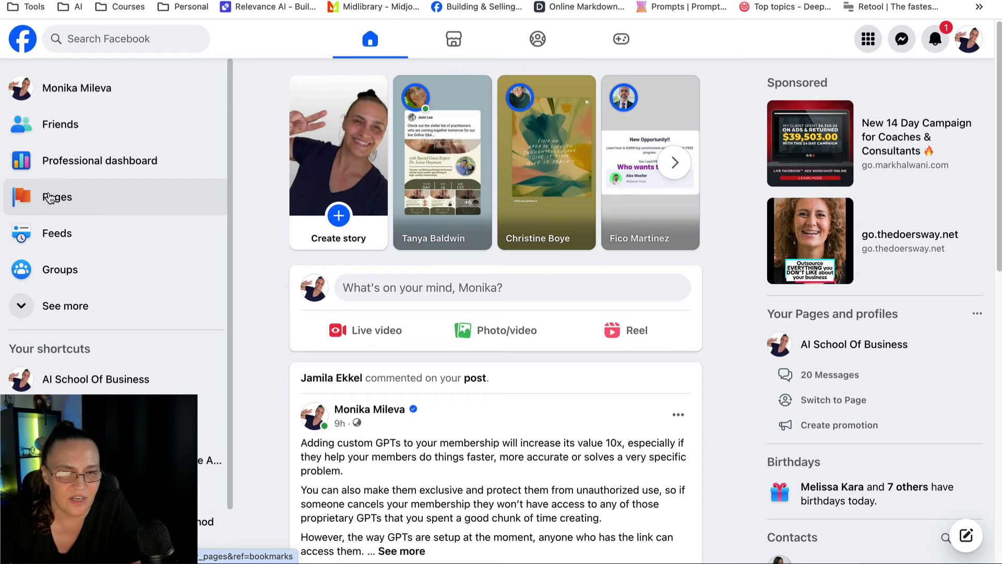
click(45, 129)
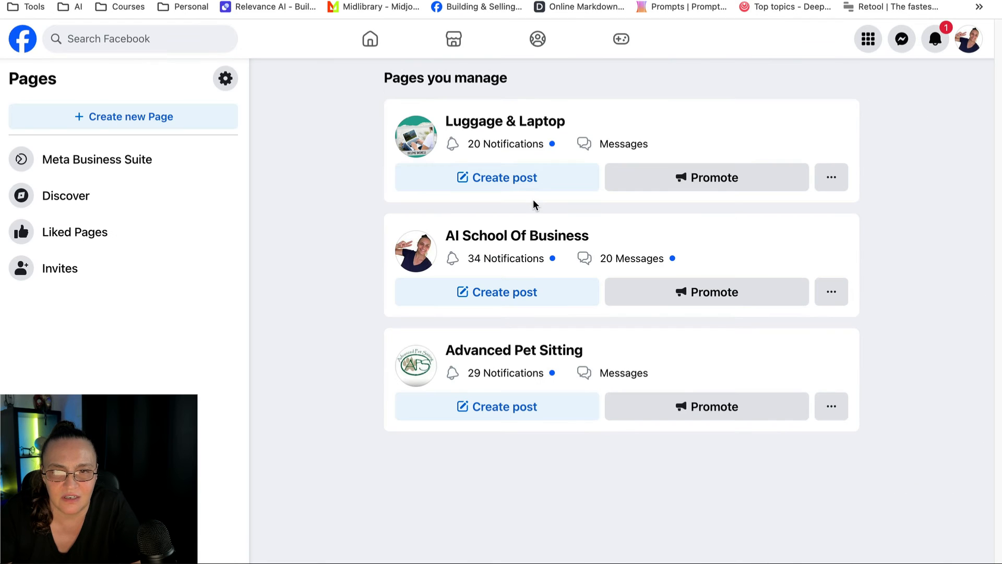
click(497, 121)
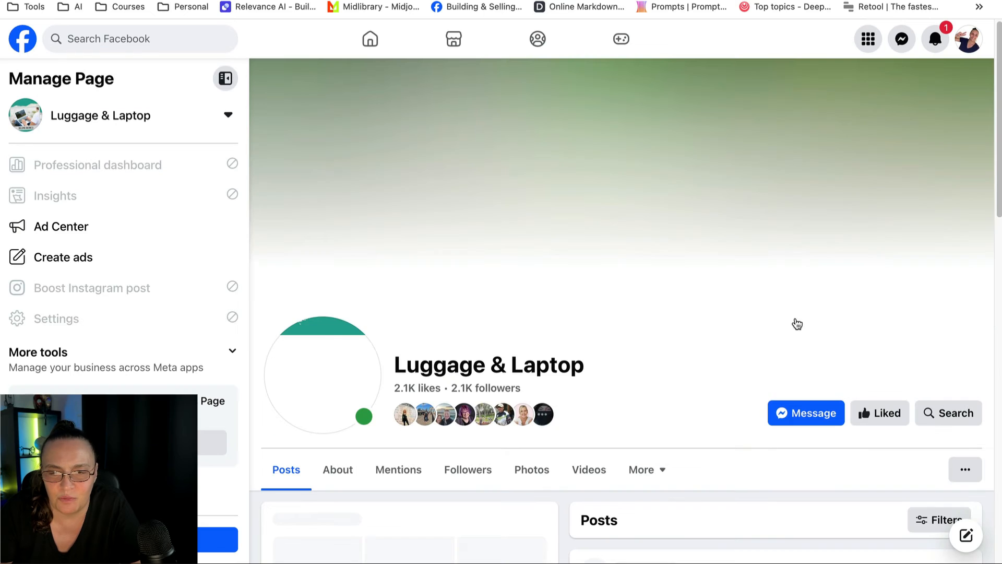
scroll(791, 315, down, 5)
scroll(789, 311, down, 2)
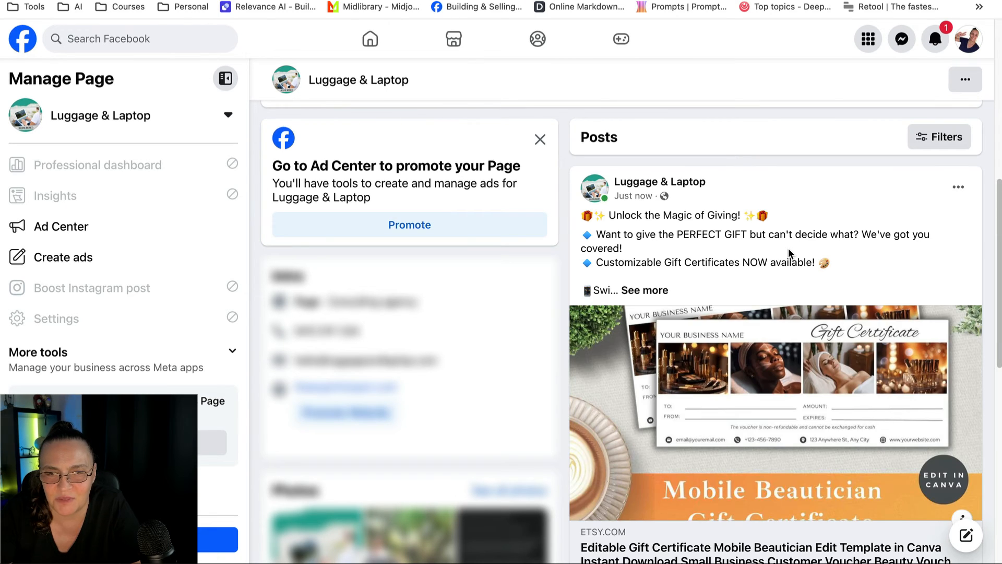
scroll(788, 248, down, 2)
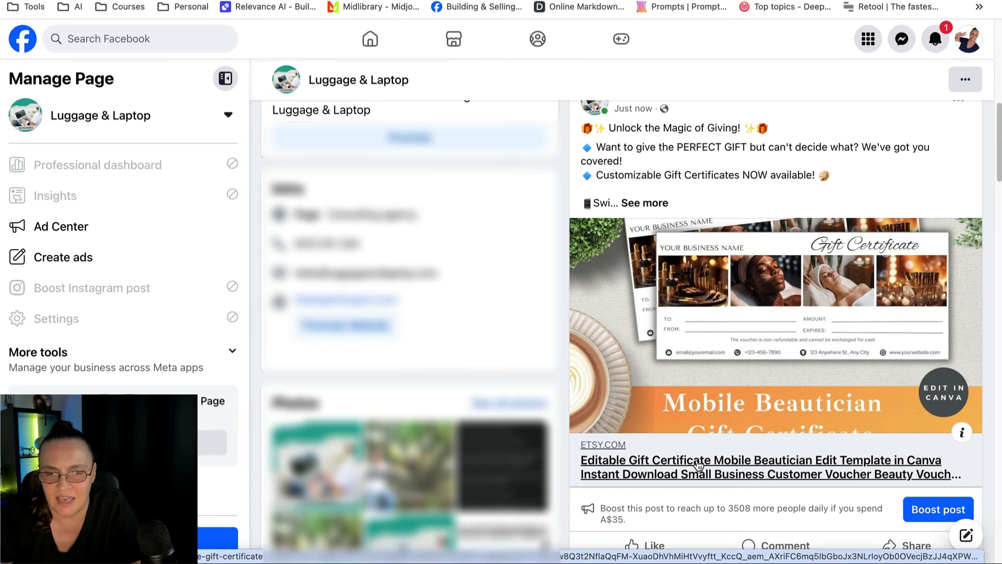
scroll(602, 146, up, 1)
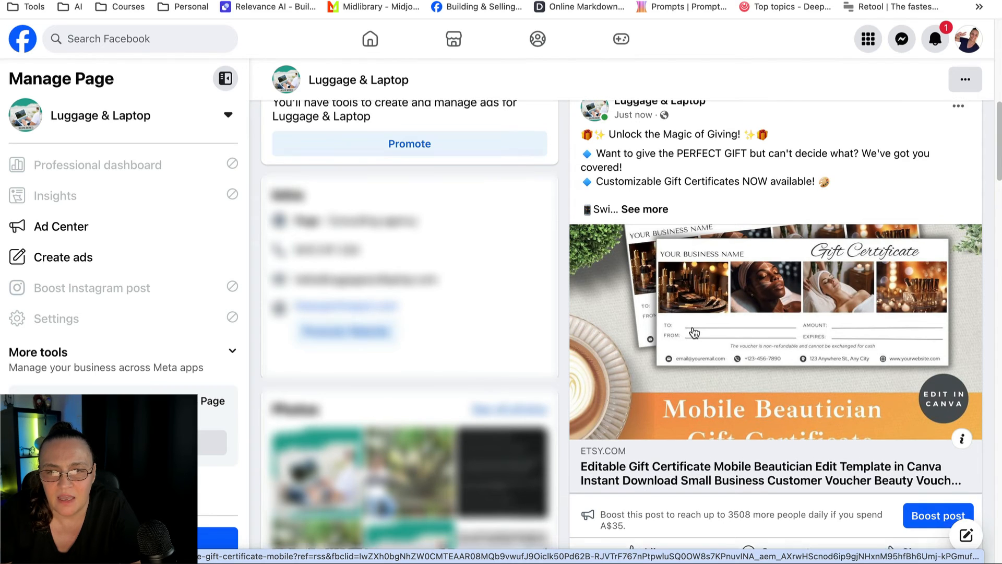
click(647, 256)
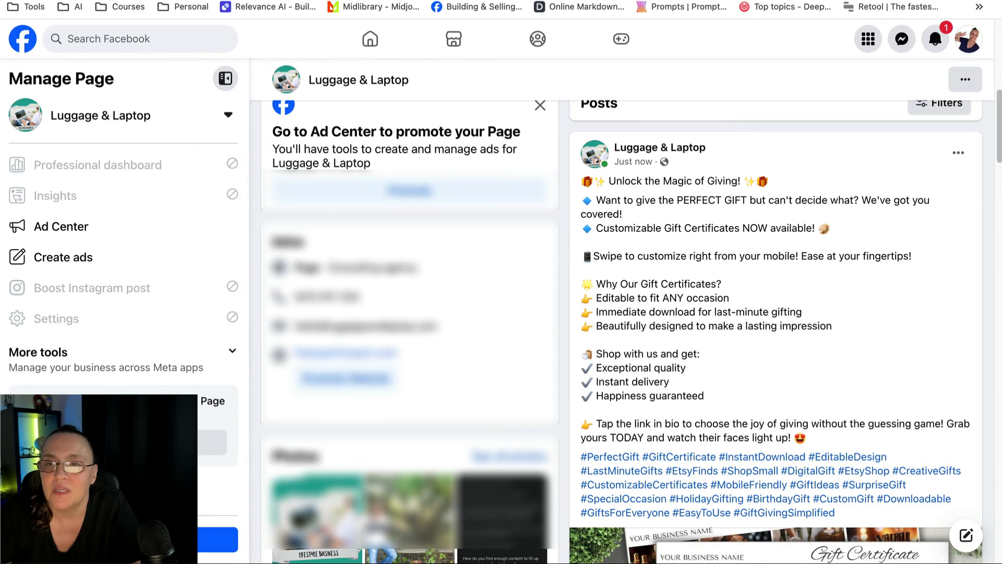
click(825, 1)
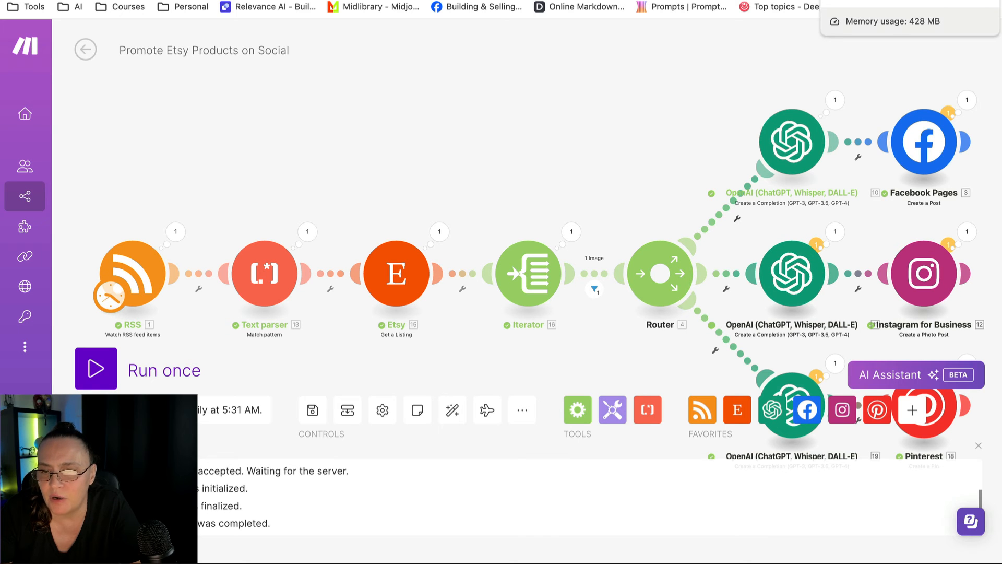
Switch to Instagram, open the newest post on the account's own profile to check its image and caption, and return to Make
click(861, 1)
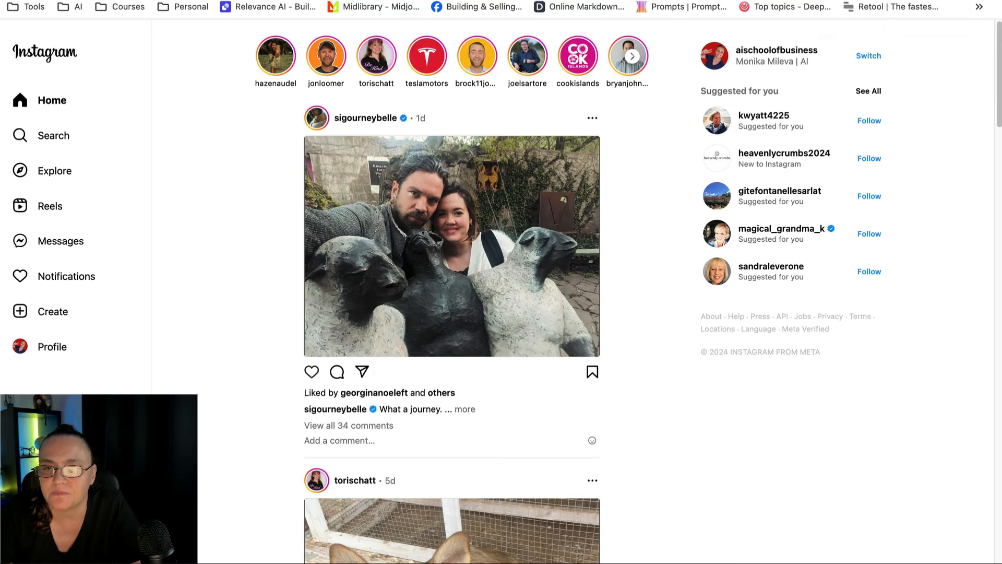
click(763, 51)
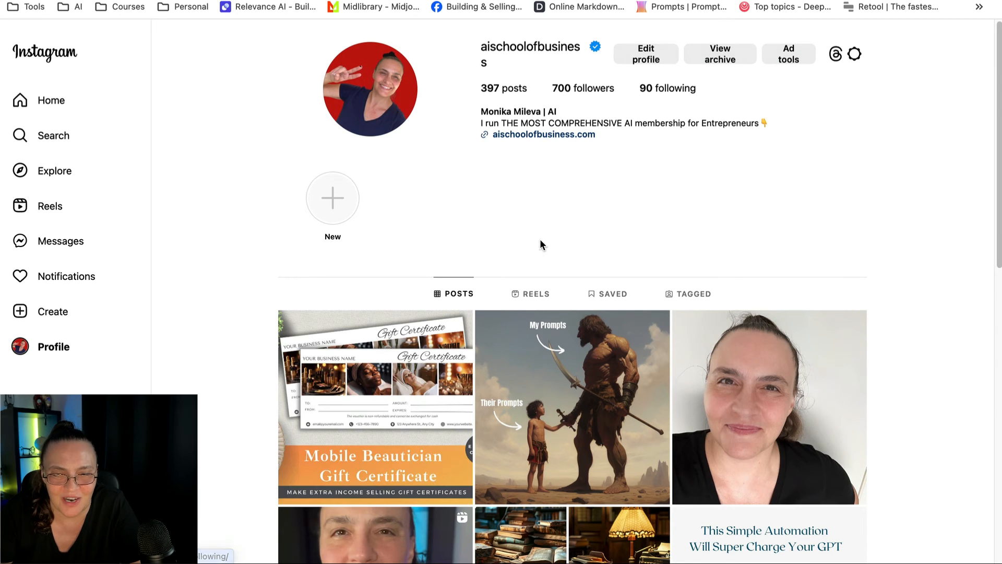
click(337, 424)
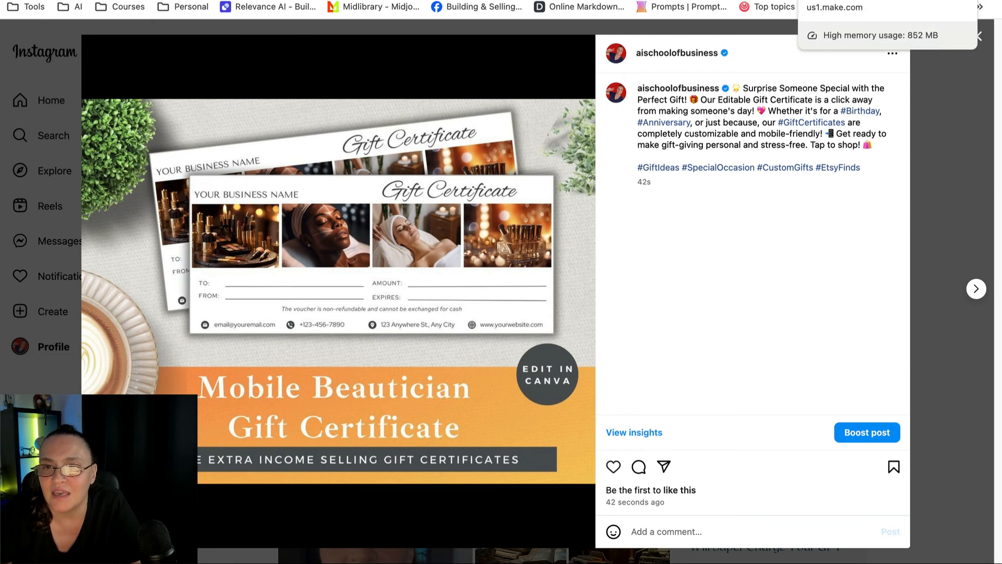
click(837, 0)
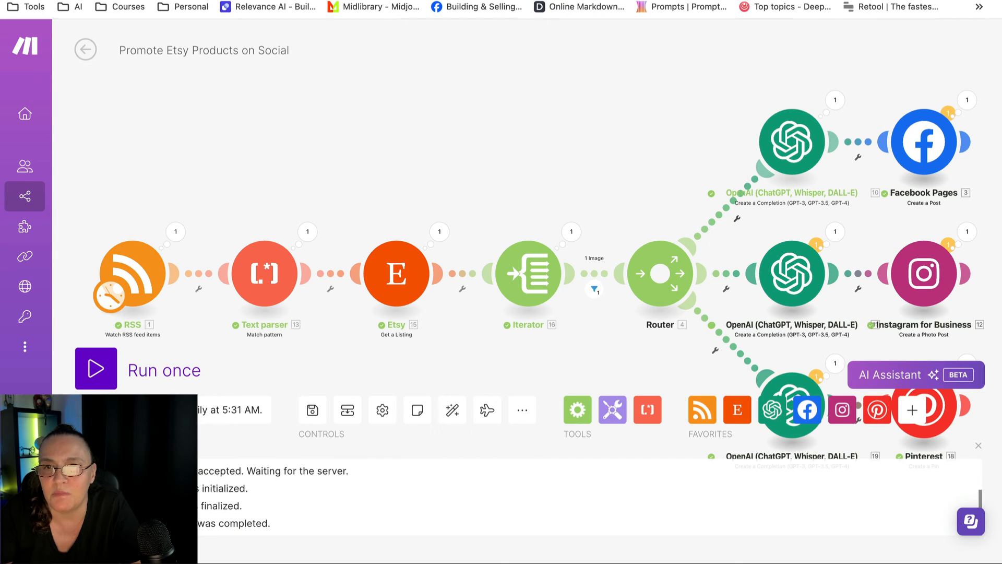
Switch to Pinterest, look through the Bucket List board for the new listing's pin, and view the board options
click(888, 0)
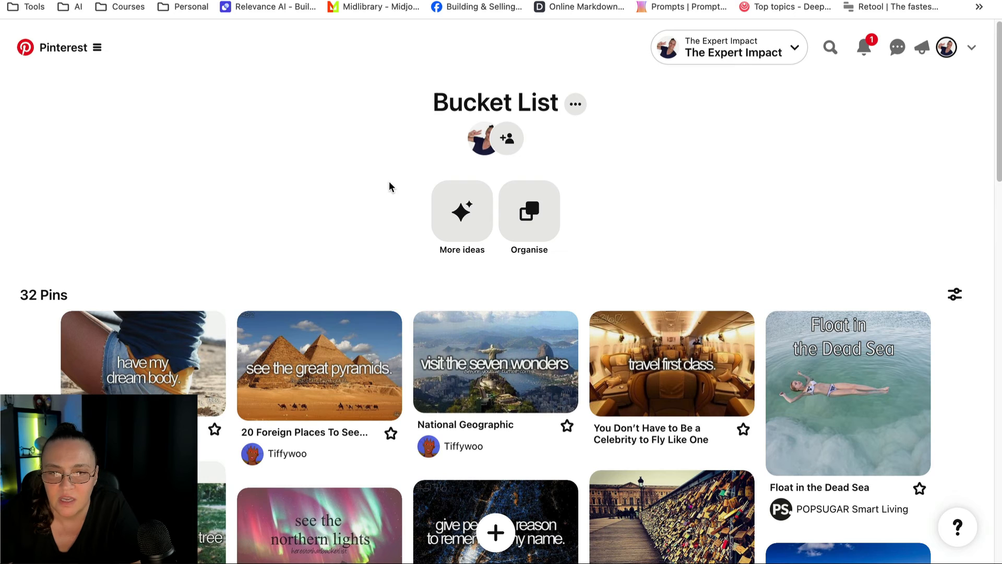
scroll(387, 182, down, 1)
scroll(384, 186, down, 5)
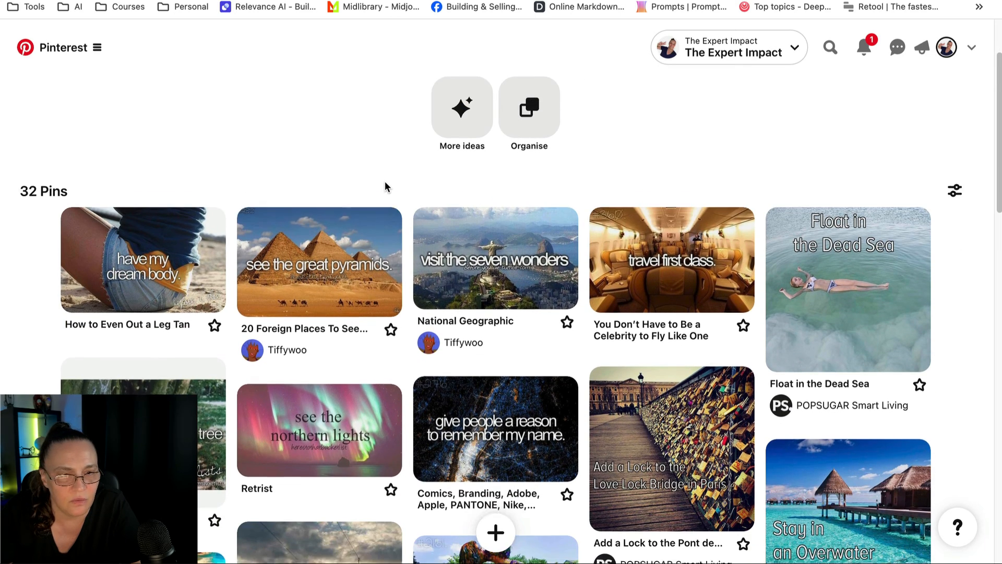
scroll(386, 187, up, 5)
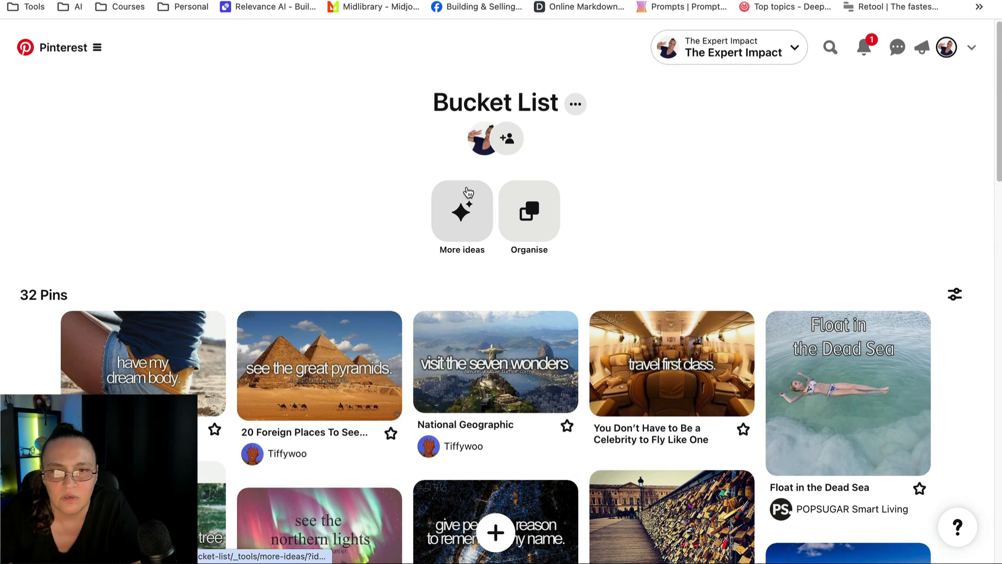
click(580, 107)
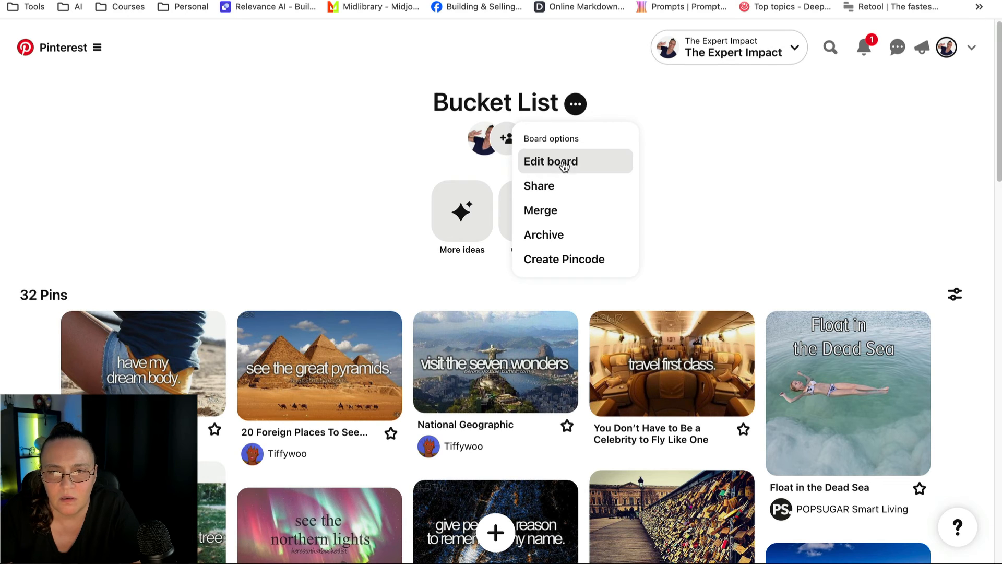
click(299, 128)
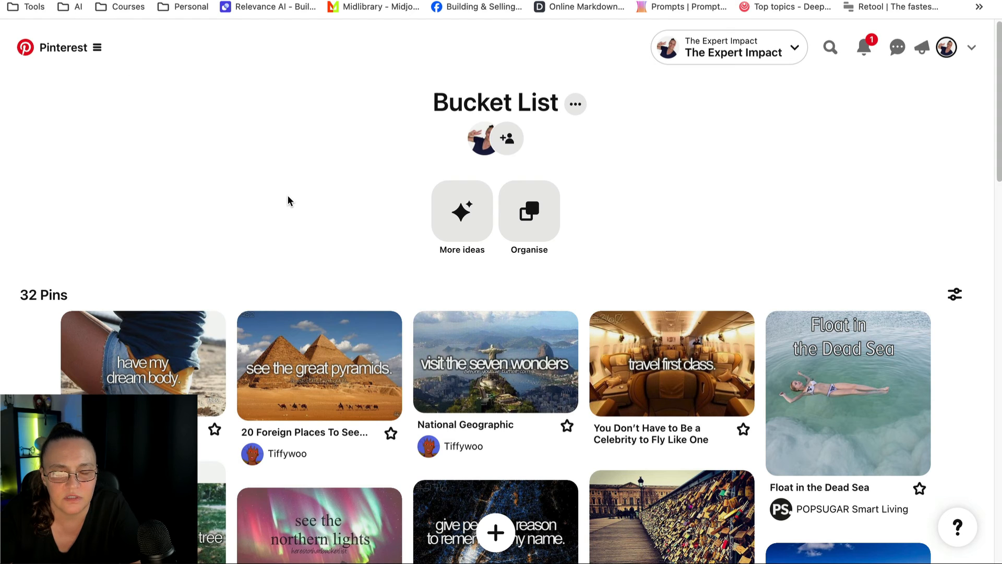
Reload the Bucket List board, open its newest pin to check the image, title, link and description, and return to the Make scenario
key(super+r)
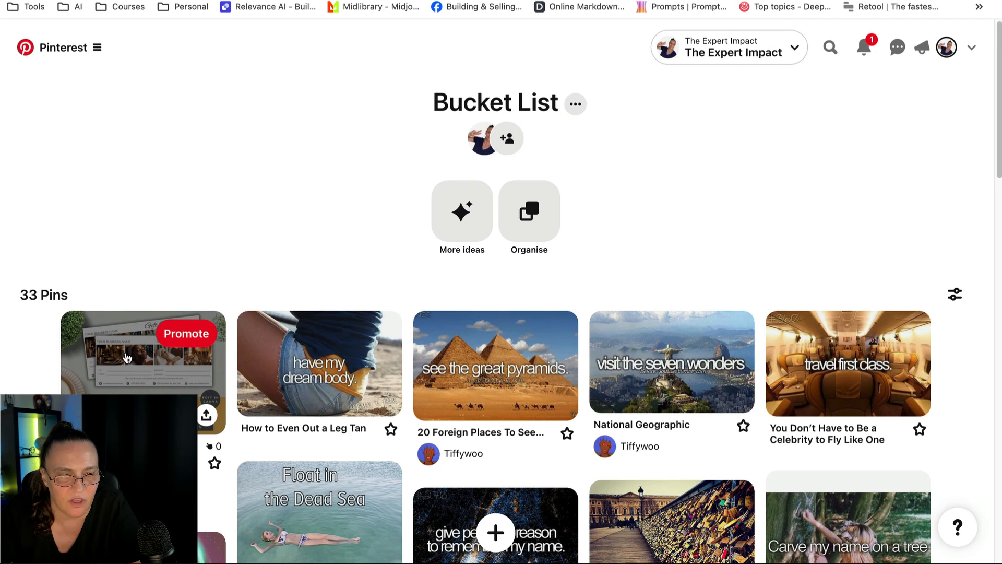
click(125, 353)
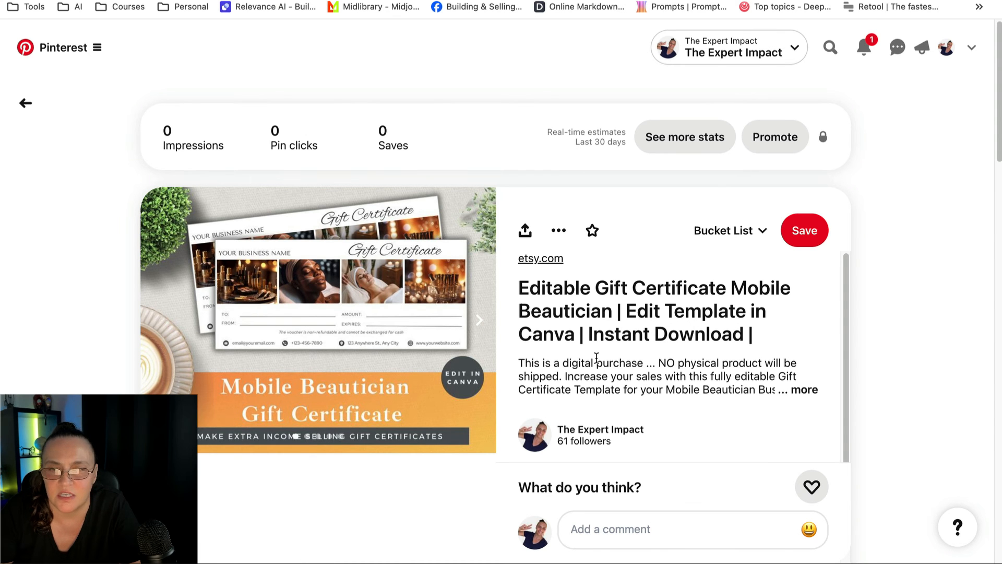
click(836, 1)
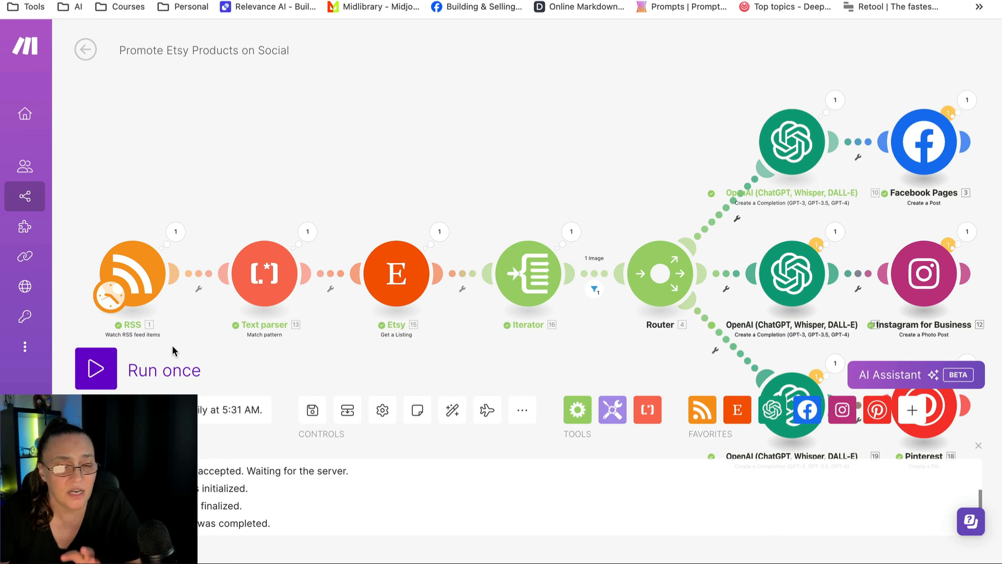
scroll(172, 350, down, 3)
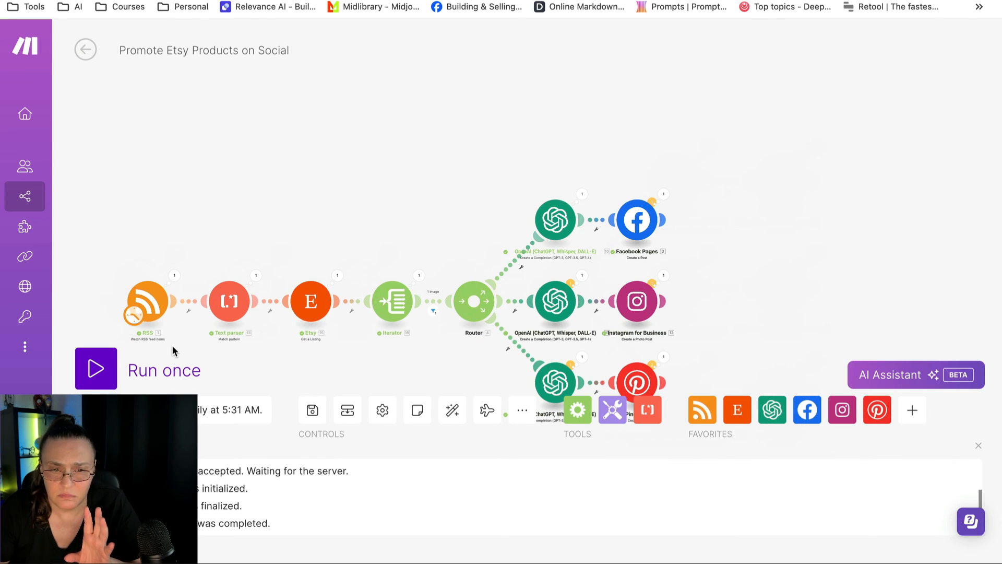